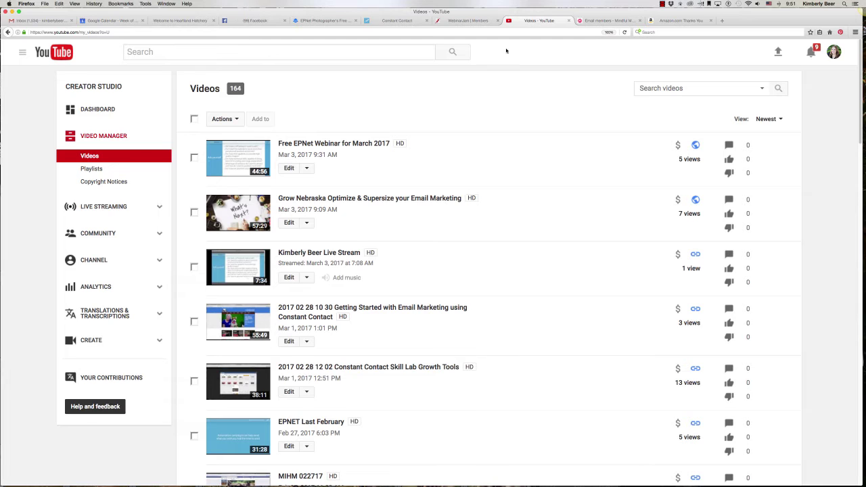
left_click(22, 53)
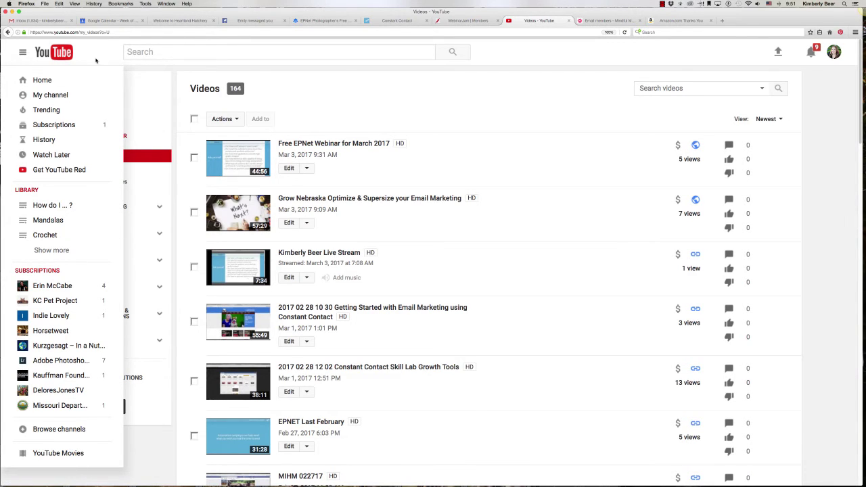
left_click(304, 81)
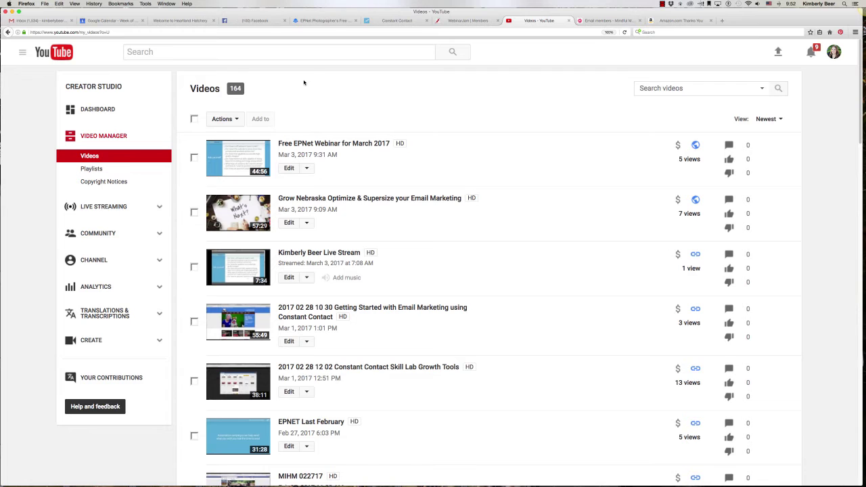
scroll(260, 270, "down", 3)
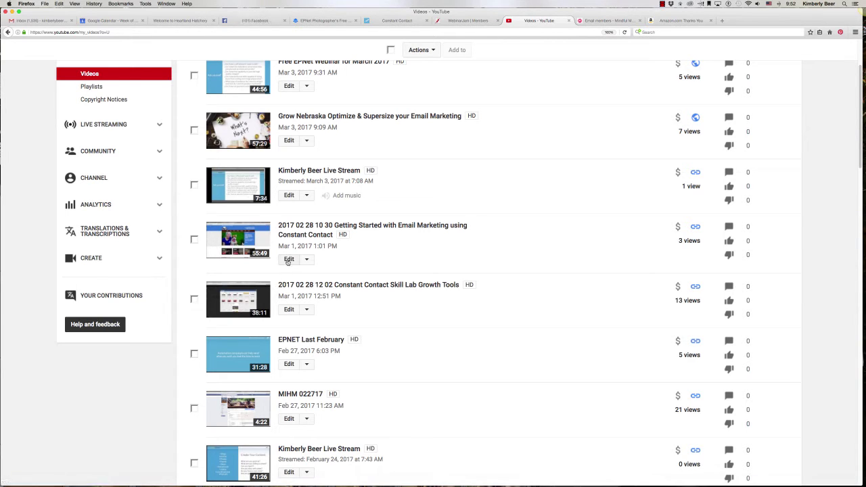
left_click(289, 260)
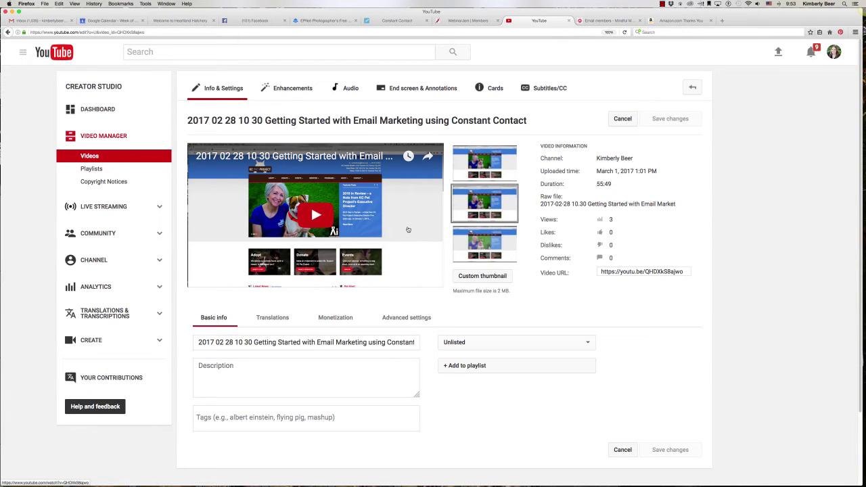
Retitle the video "Getting Started with Constant Contact Email Marketing by" followed by the presenter's full name, without a comma
triple_click(274, 343)
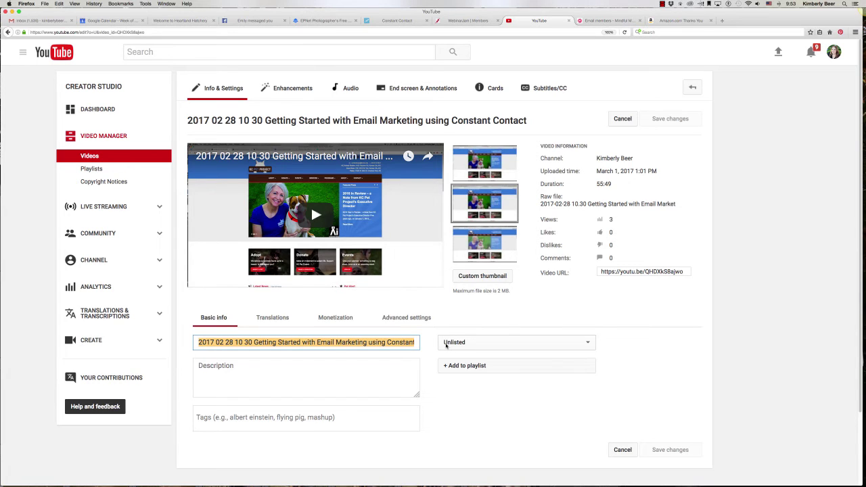
type("Getting S")
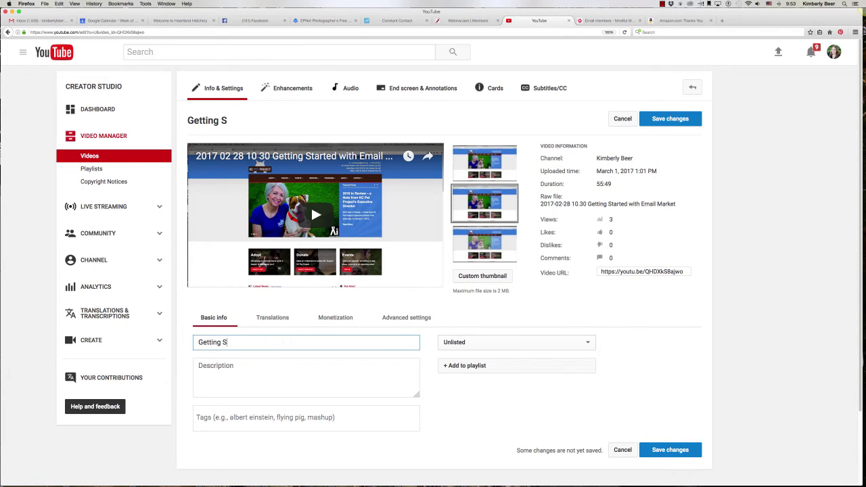
type("tarted with C")
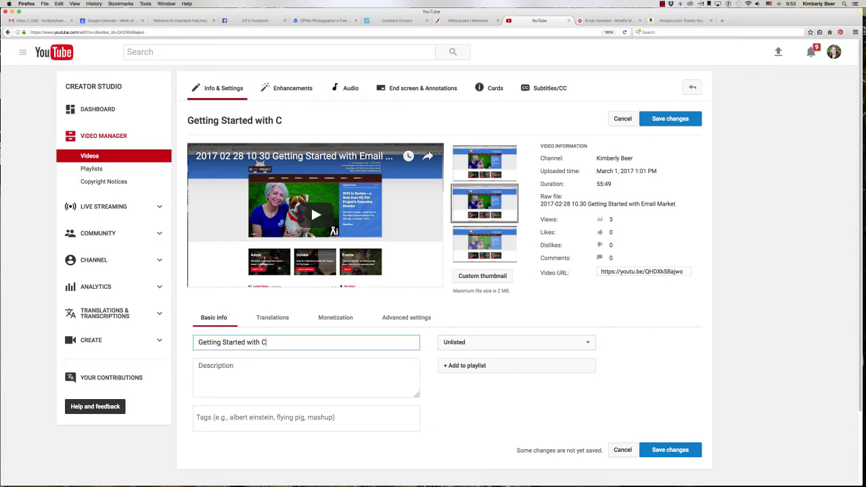
type("onstant Contact ")
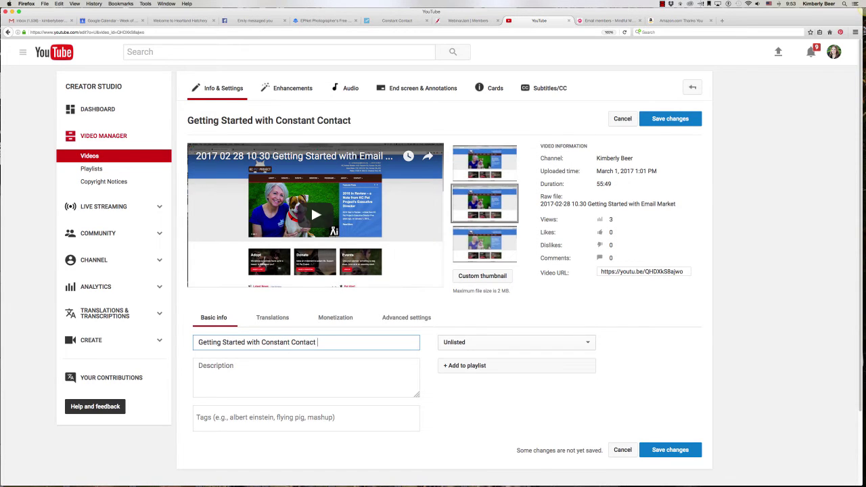
type("Email Marketing,")
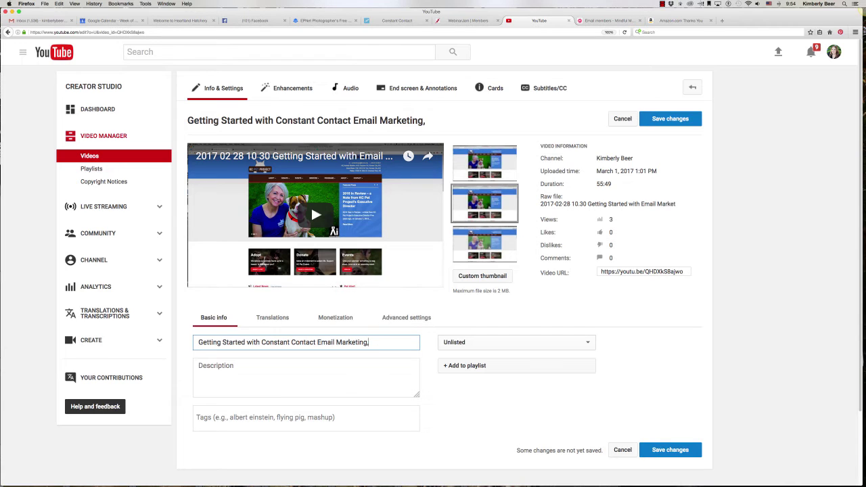
type("by Kimberly Beer")
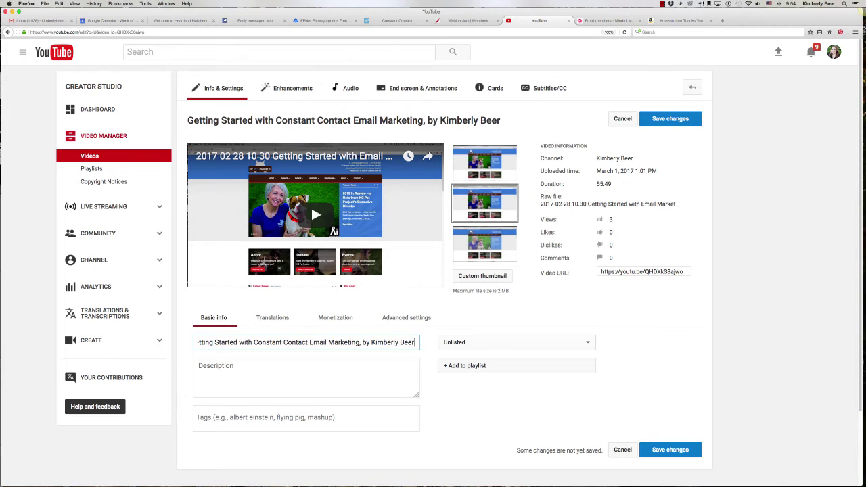
left_click(198, 365)
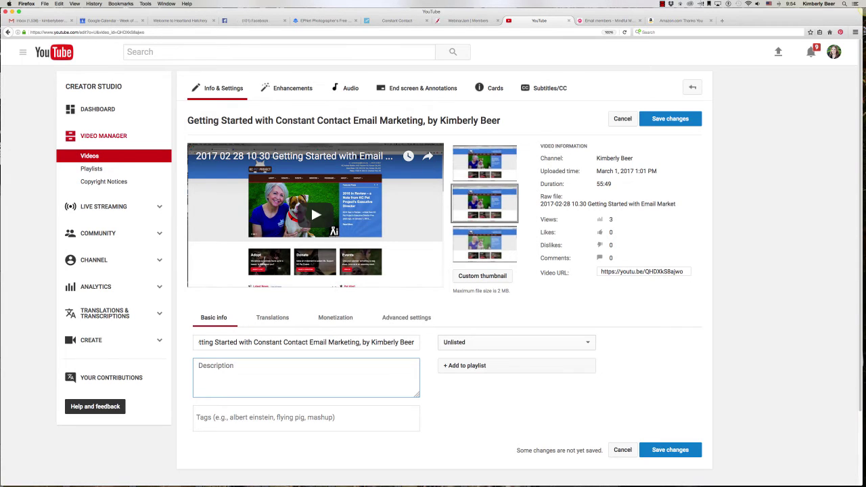
left_click(360, 343)
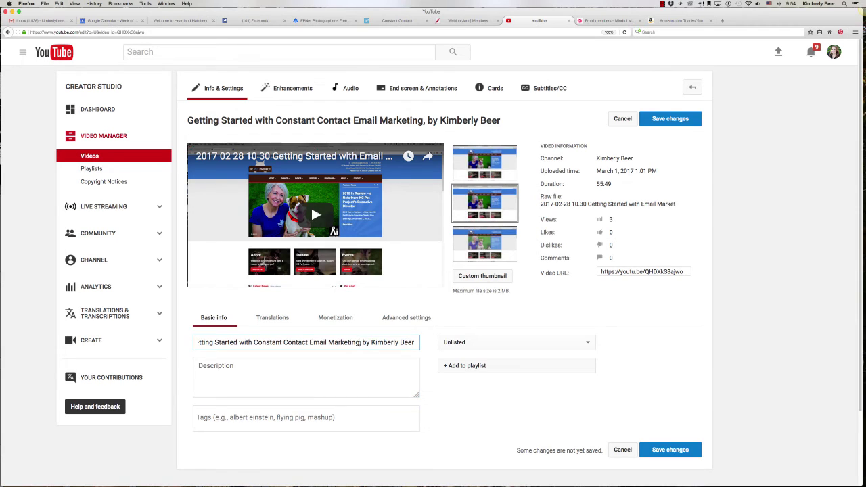
key("BackSpace")
Begin the description with "Are you a new Constant Contact subscriber? Do you want to use email marketing to build your business?"
left_click(257, 371)
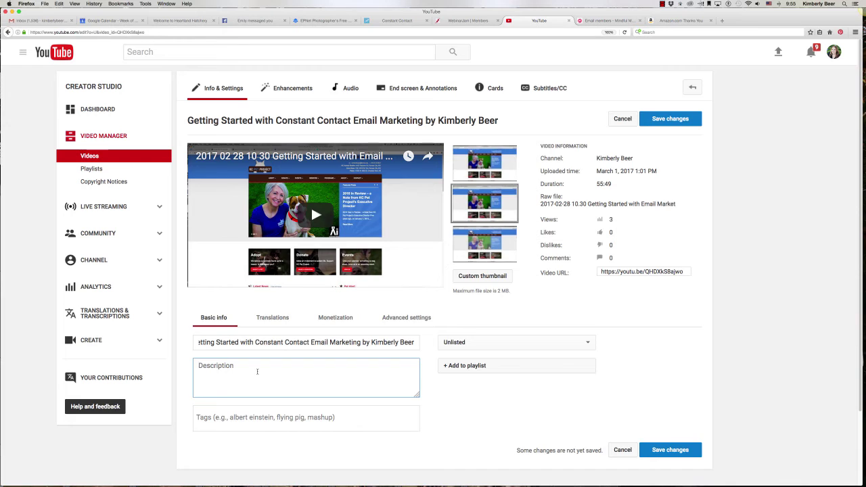
type("Are you a new Constant Contact subscriber? Do y")
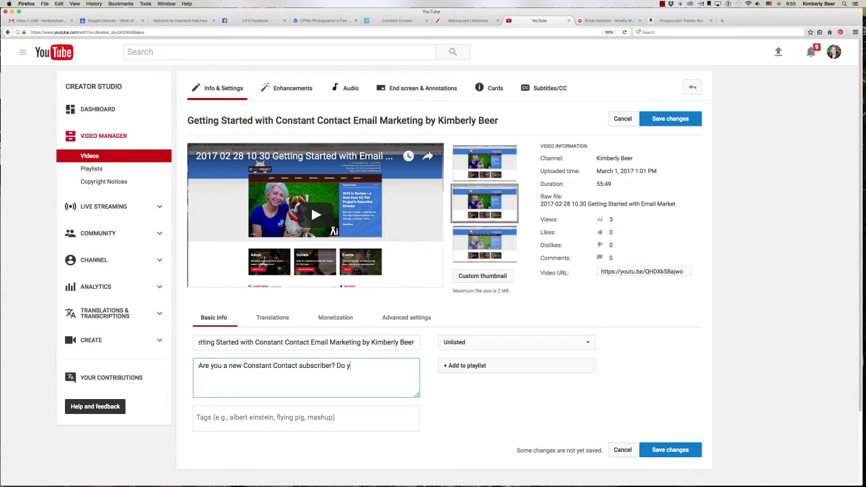
type("ou want to use email marketing")
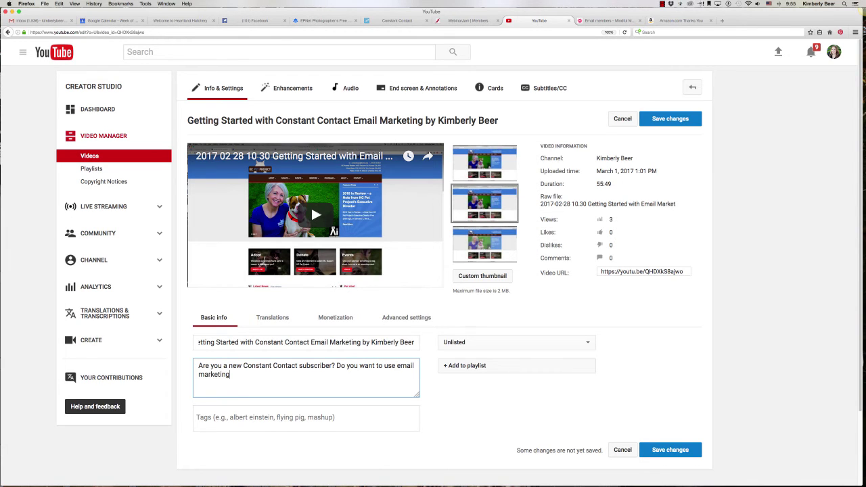
type(" to build your buisness")
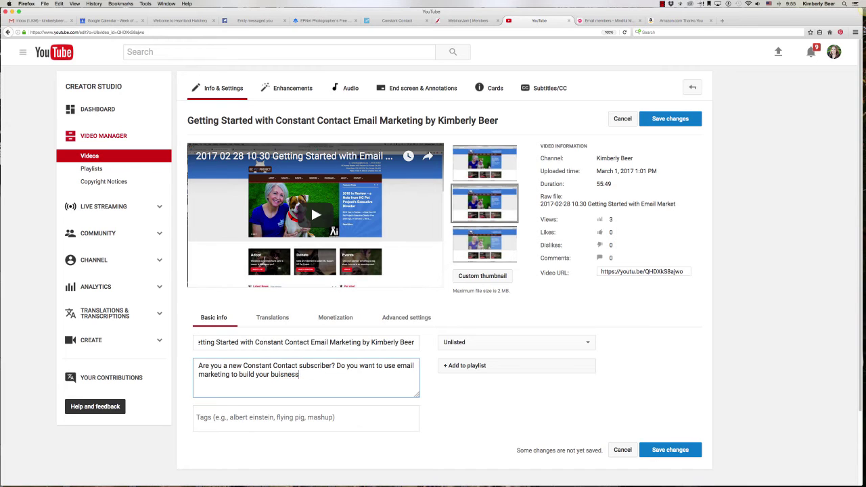
type("?")
double_click(284, 375)
right_click(284, 375)
left_click(308, 379)
Add a paragraph: "In this webinar," the presenter's and company's names, "will show you how to create your first marketing email with Constant Contact."
key("Return")
type("I")
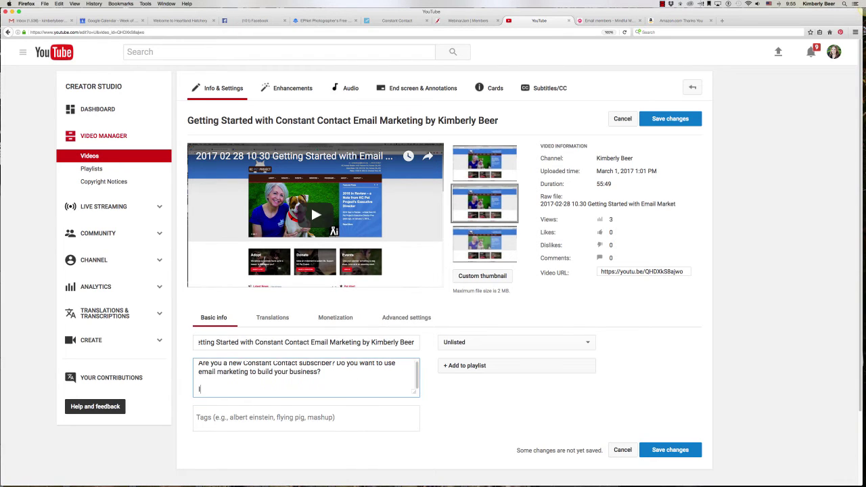
type("n this webinar, Kimberly Beer of Kim Beer Seminars,")
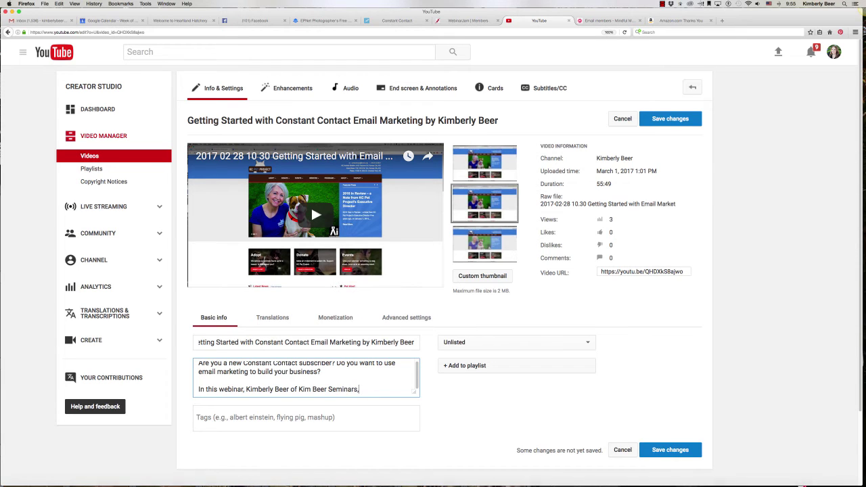
key("BackSpace")
type("will show you how to create your first marketing email ")
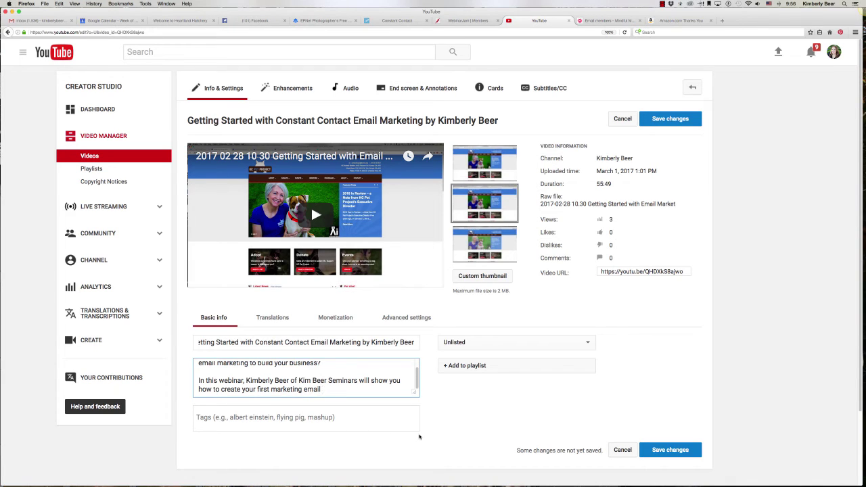
type("with Constant Contact.")
Finish the description with "She will go over how to add images, text, videos, and blog posts using the simple Drag-and-Drop editor."
type("We wil")
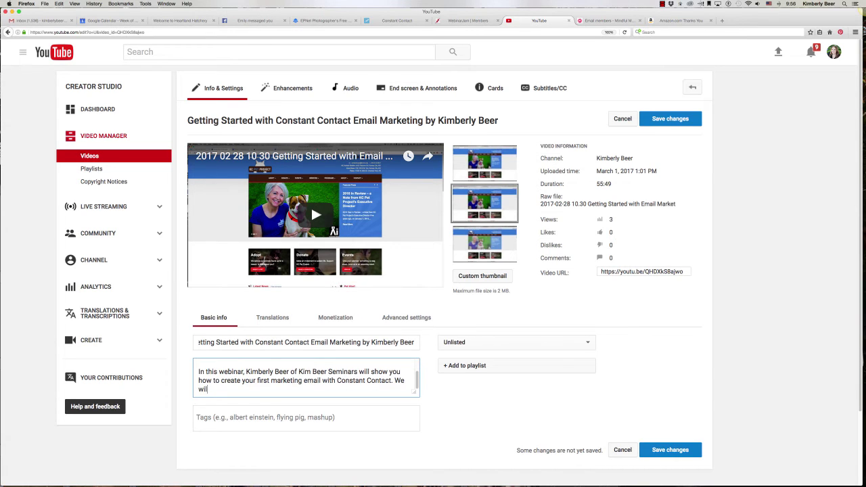
type("l go over how to")
double_click(400, 380)
type("She will go over how to add imag")
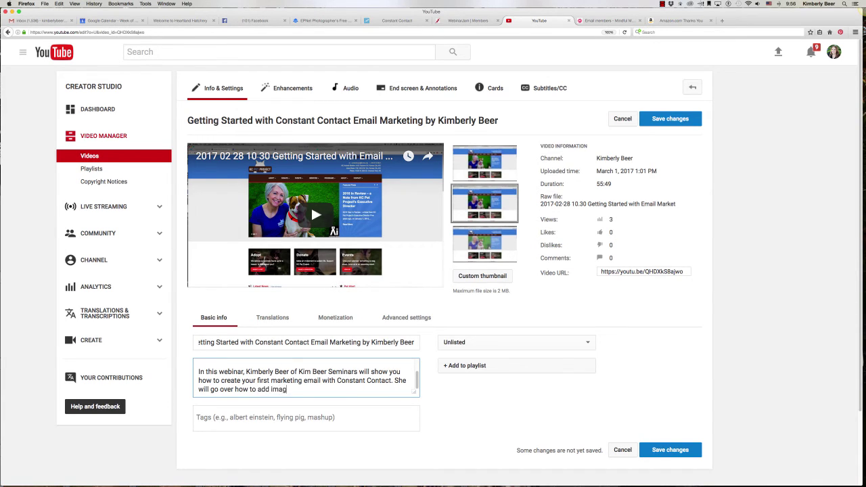
type("es, text, videos, and blog posts u")
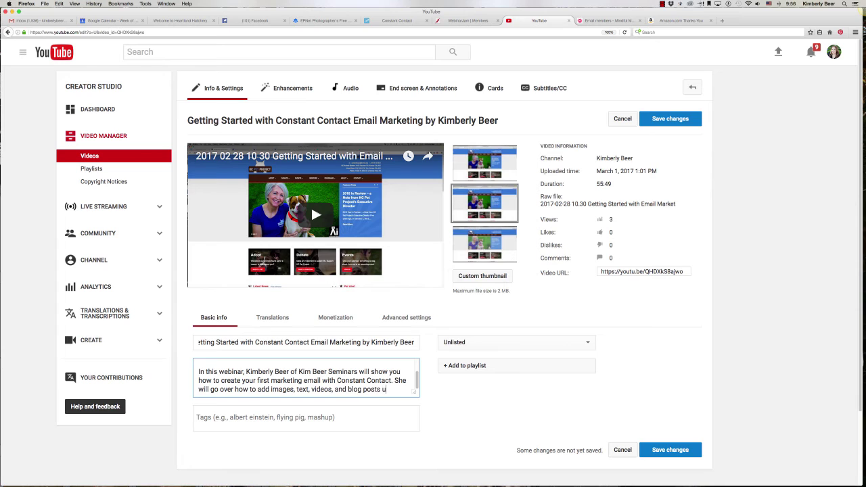
type("sing the si")
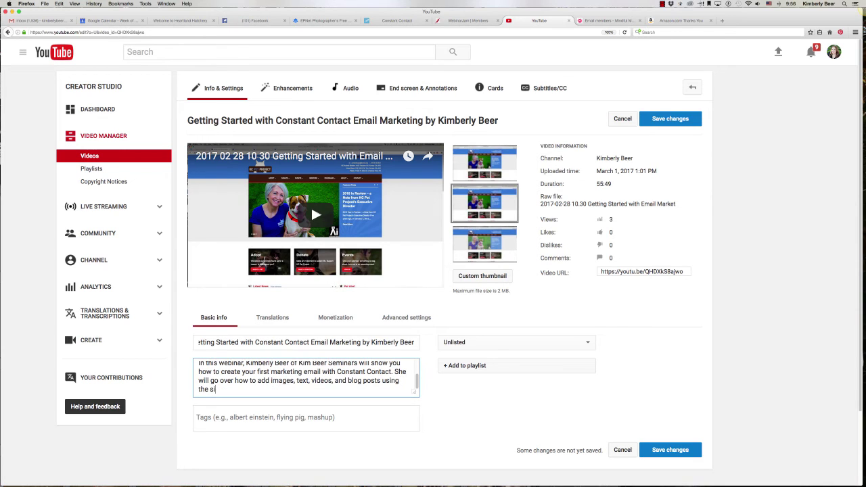
type("mple Drag-and-Drop editor.")
scroll(258, 382, "up", 3)
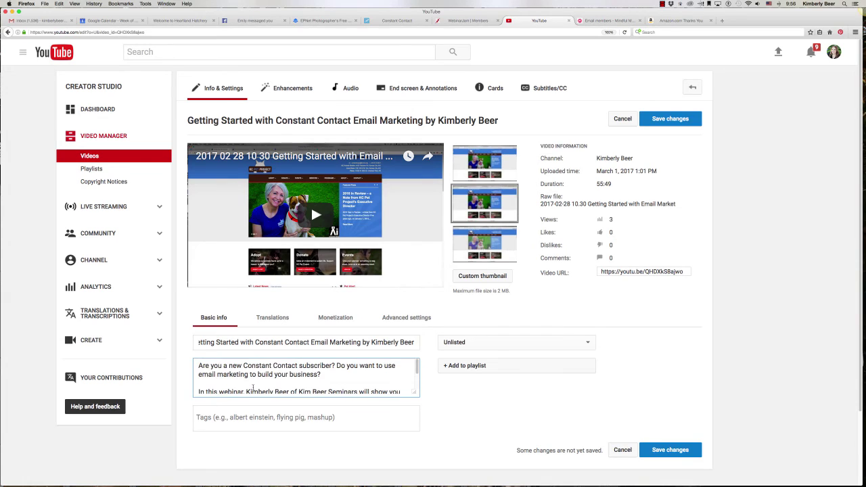
scroll(250, 390, "down", 3)
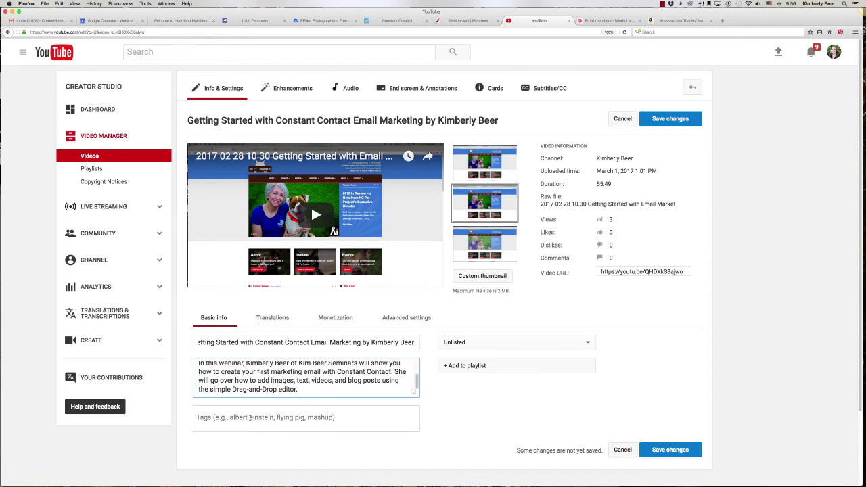
Add the tags "email marketing" and "constant contact" to the video
left_click(250, 417)
type("email marketing")
key("Return")
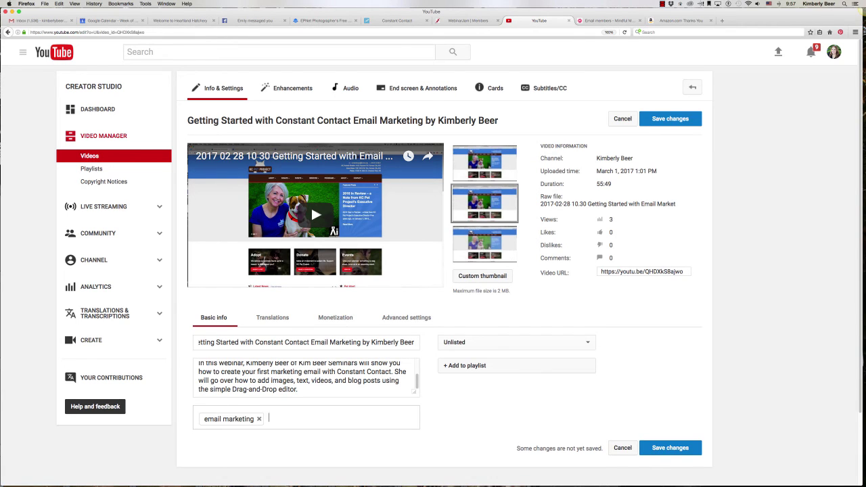
type("constant contact")
key("Return")
Add tags for the presenter's seminar company, the presenter's name, and "add text to an marketing email"
type("kim beer")
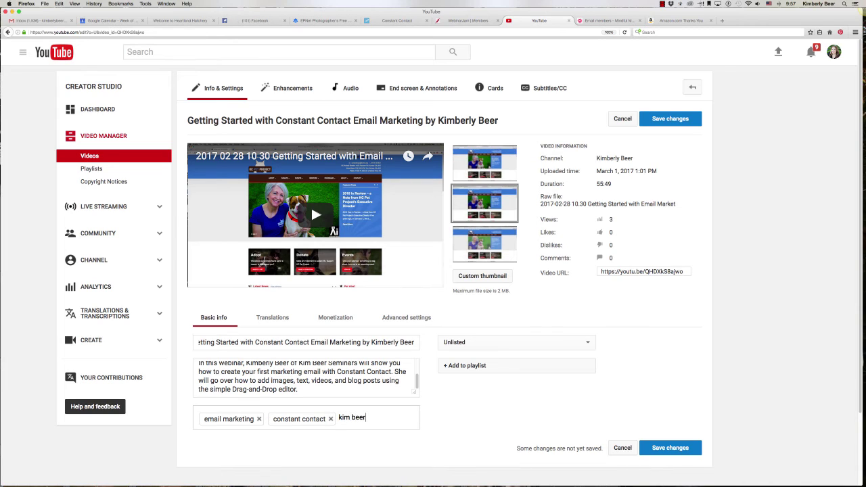
type(" seminars")
key("Return")
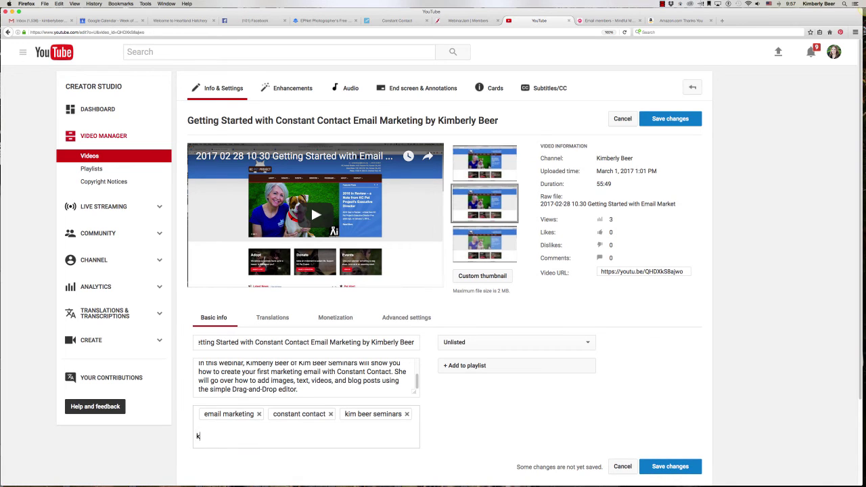
type("kim beer")
key("Return")
type("add te")
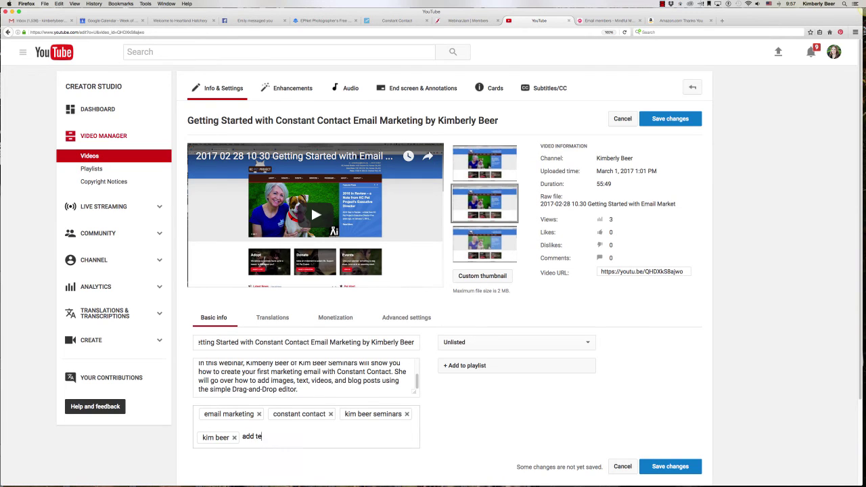
type("xt to an marketing email")
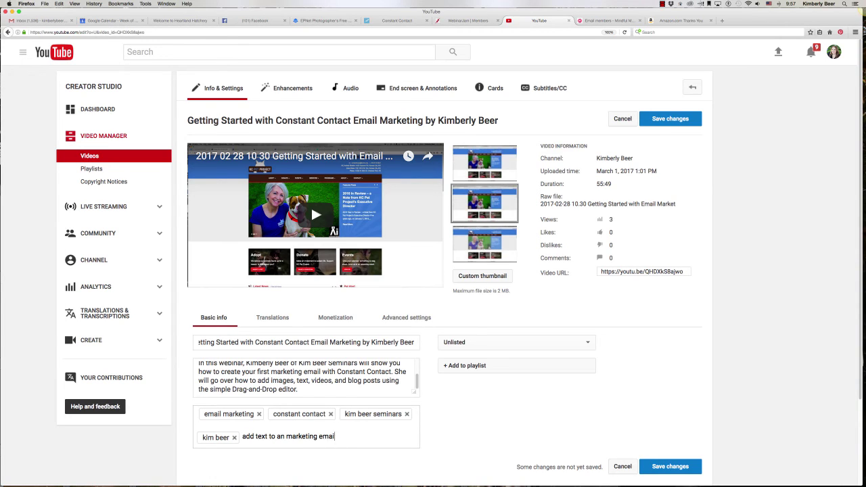
key("Return")
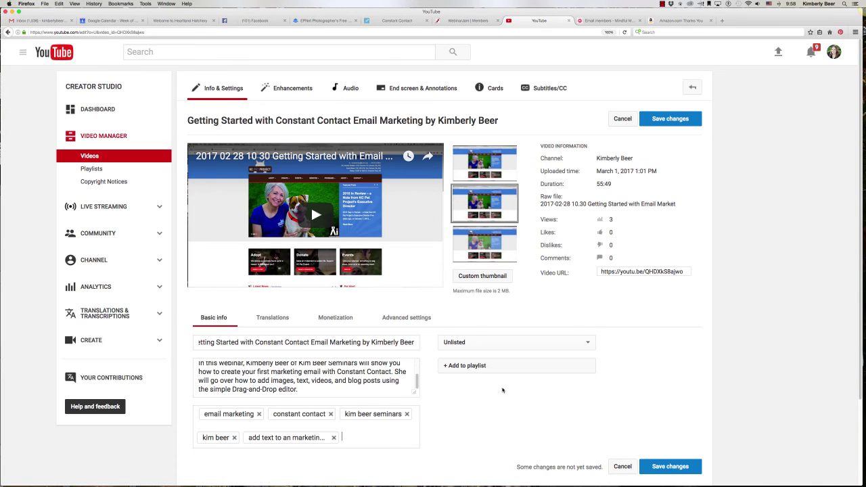
Set the video's privacy to Public and publish it
left_click(455, 343)
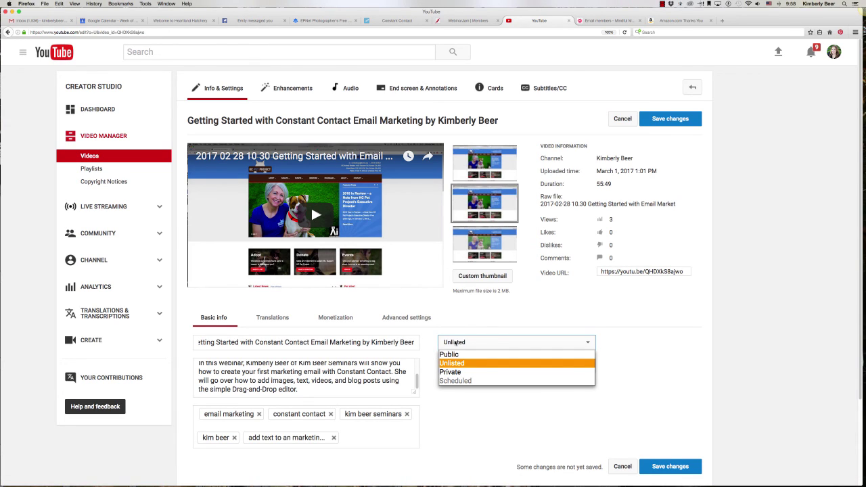
left_click(449, 354)
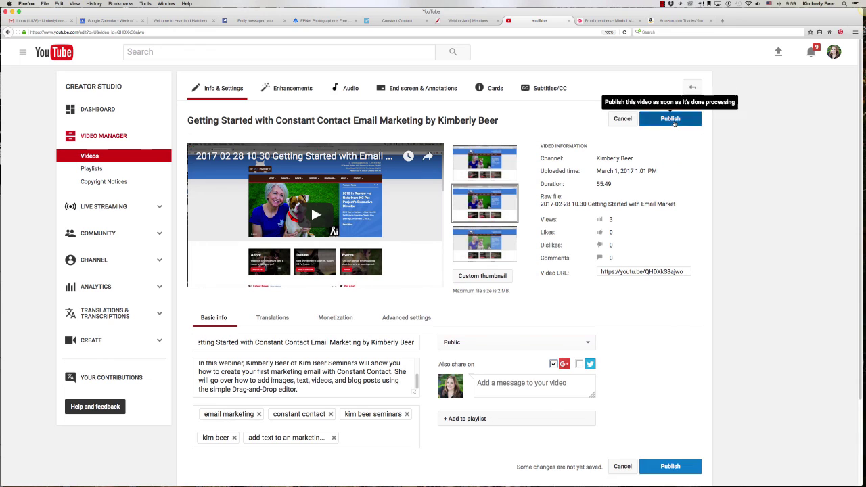
left_click(673, 121)
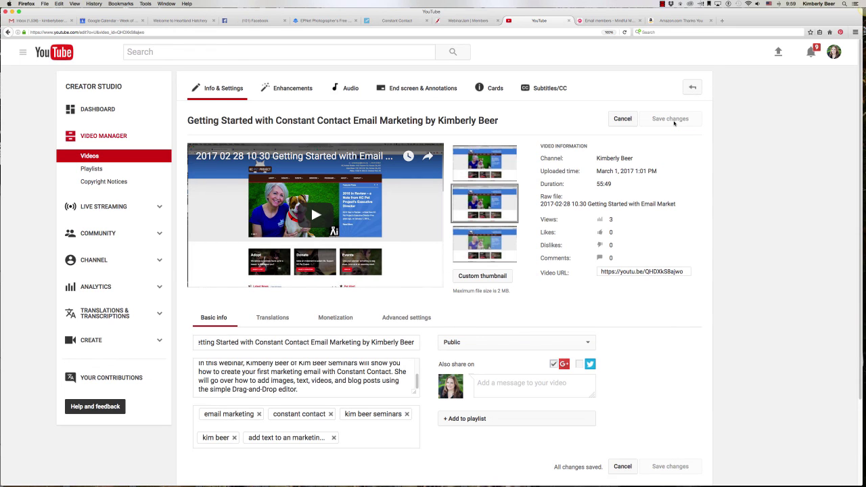